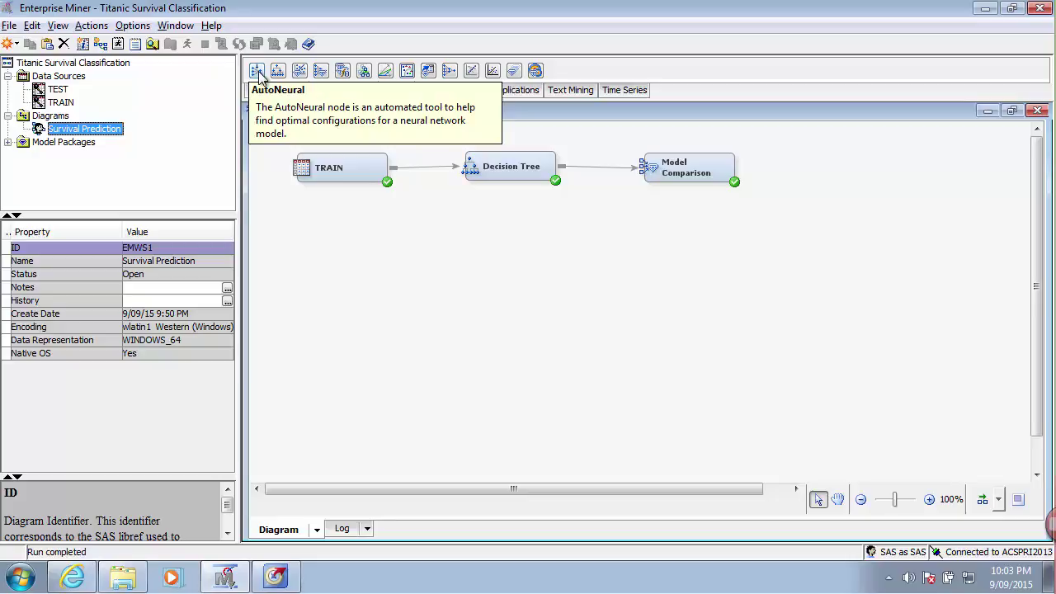
Step: Place an AutoNeural node below the Decision Tree, wired from TRAIN into Model Comparison
click(512, 176)
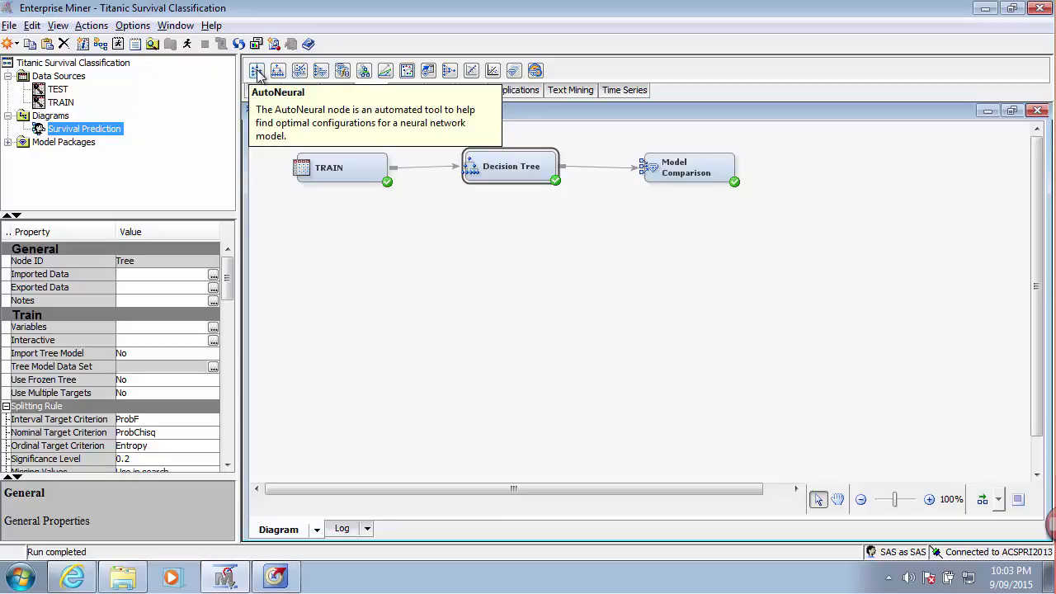
mouse_move(258, 73)
mouse_down()
mouse_move(300, 128)
mouse_move(505, 224)
mouse_move(486, 222)
mouse_move(493, 228)
mouse_up()
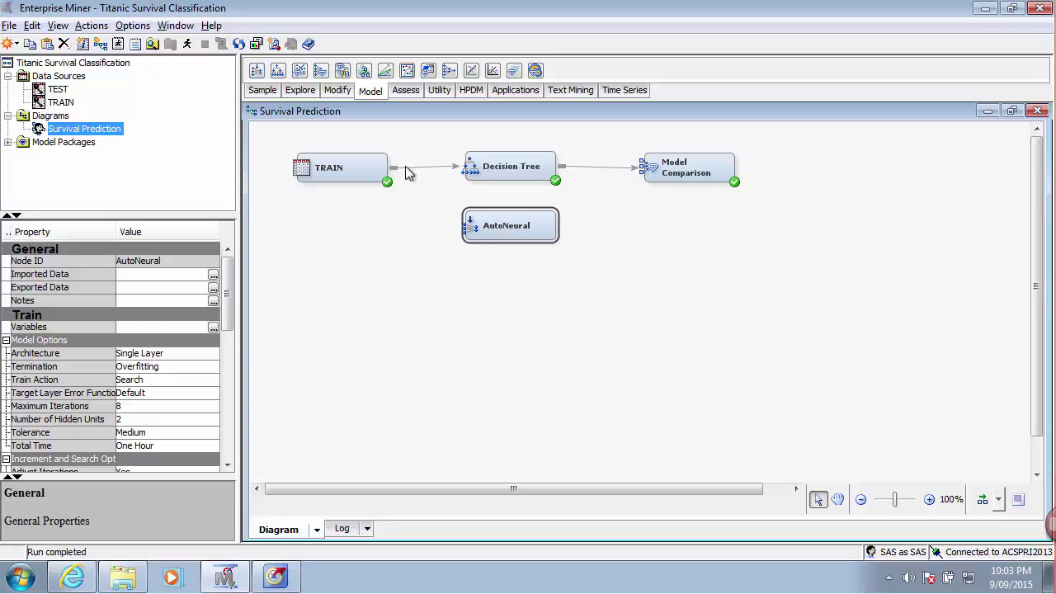
mouse_move(395, 165)
mouse_down()
mouse_move(468, 227)
mouse_move(487, 228)
mouse_up()
drag(566, 220, 644, 164)
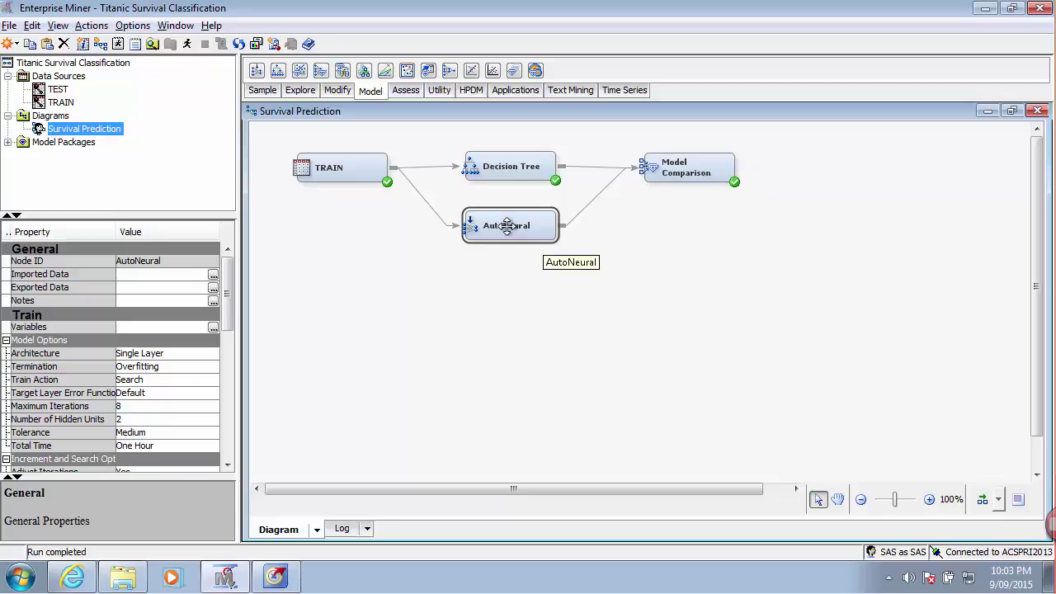
Step: From the AutoNeural variable list, explore the Ticket and Cabin variables together
click(213, 329)
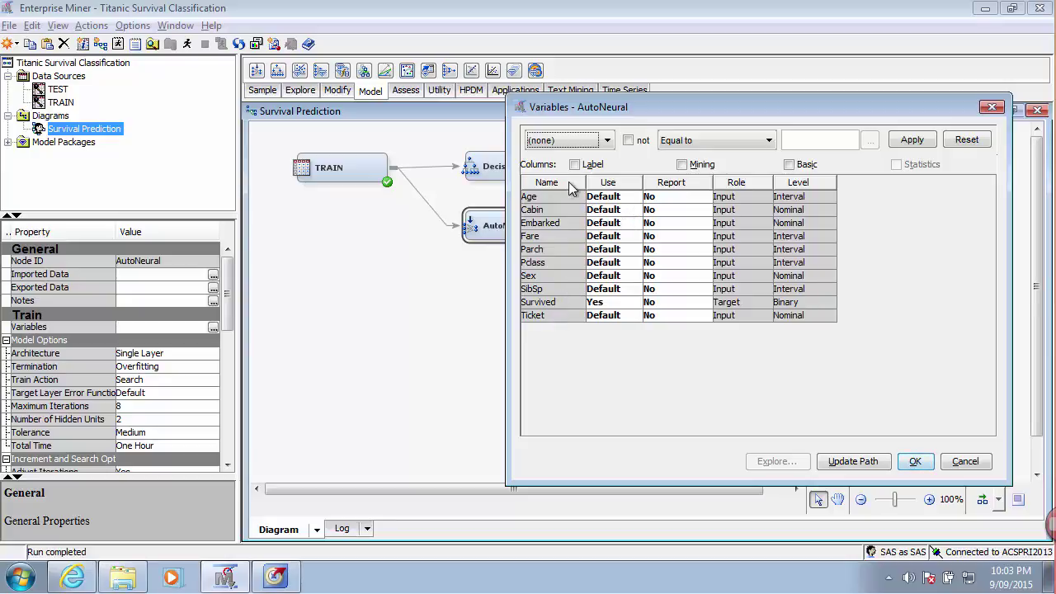
click(542, 321)
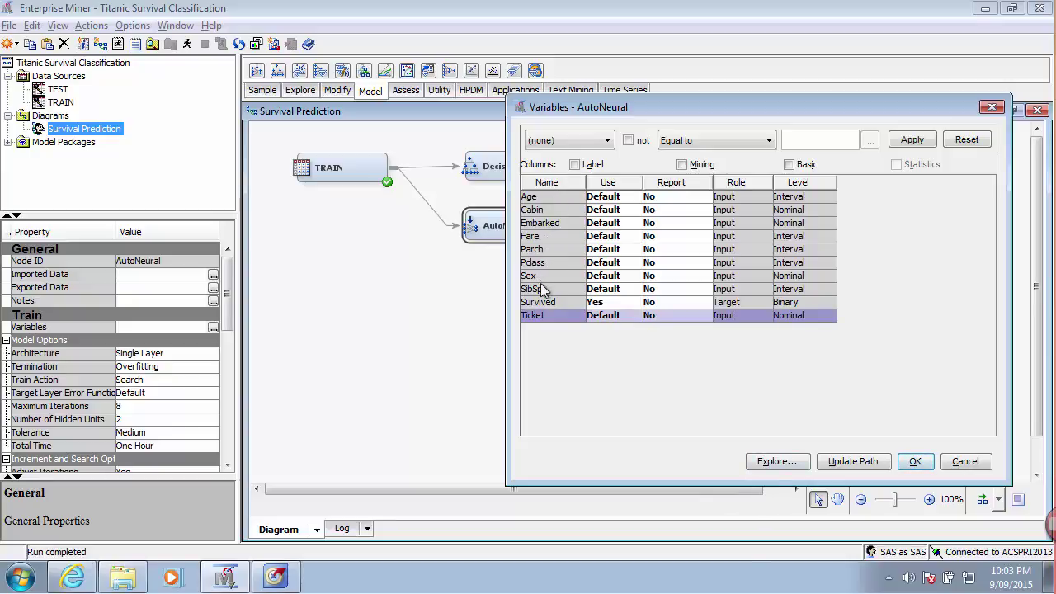
ctrl+click(543, 211)
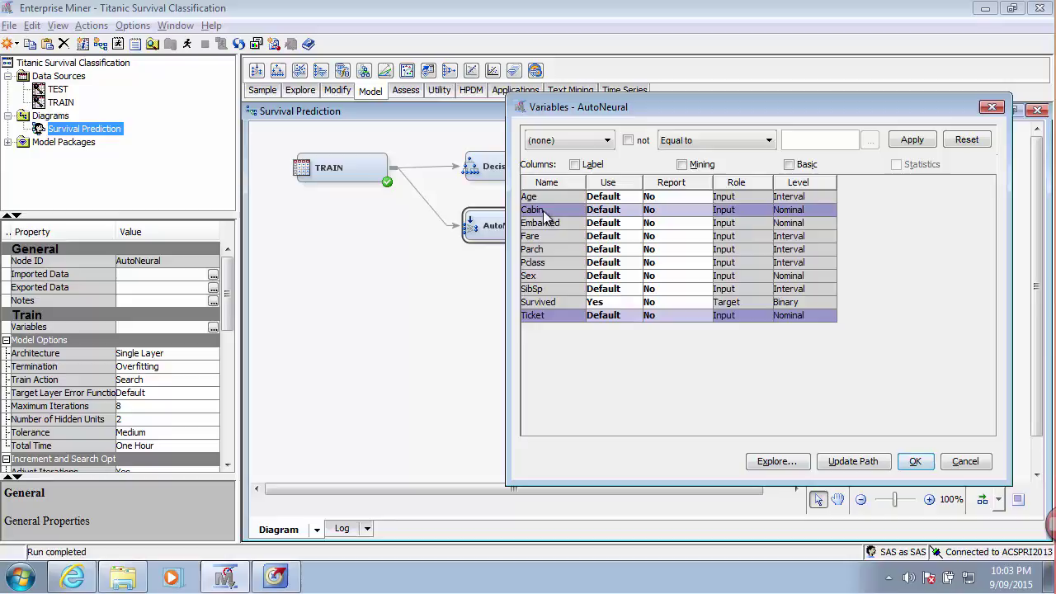
click(785, 466)
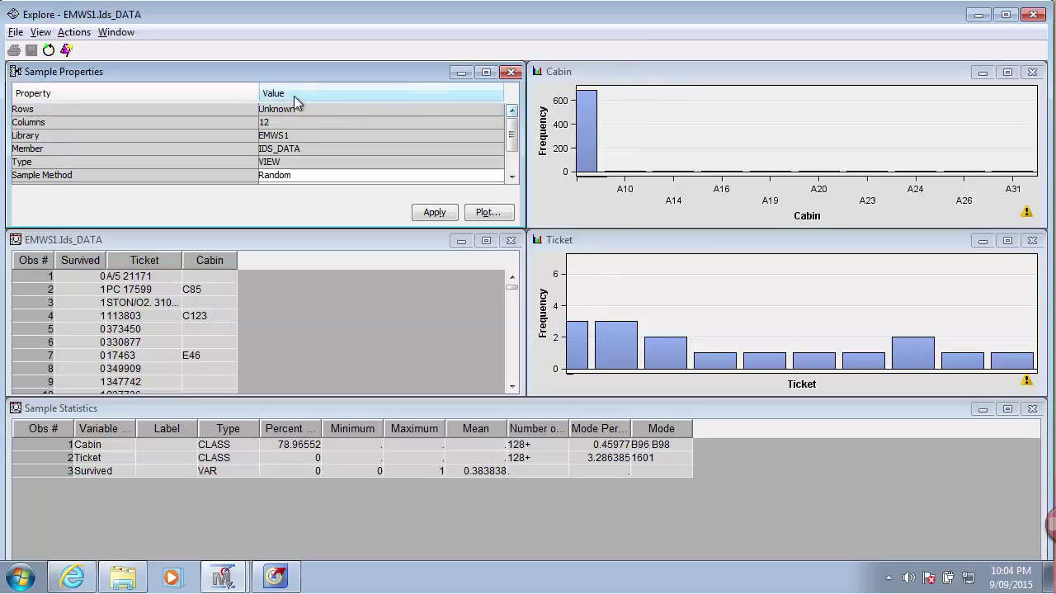
Step: Check the Cabin chart and statistics panes, then maximize the EMWS1.Ids_DATA sample table
click(639, 76)
click(31, 338)
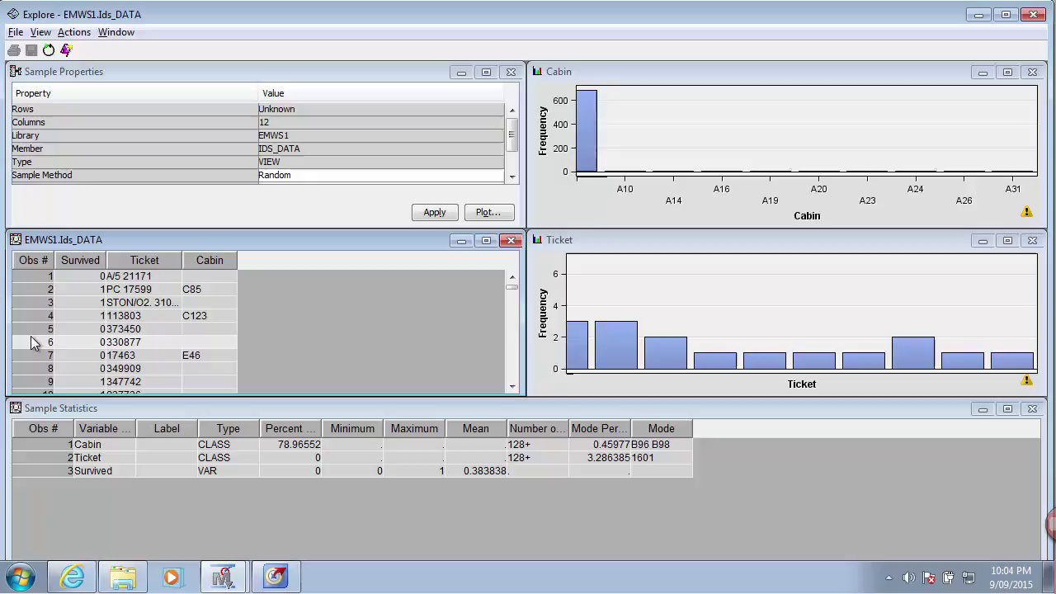
click(49, 445)
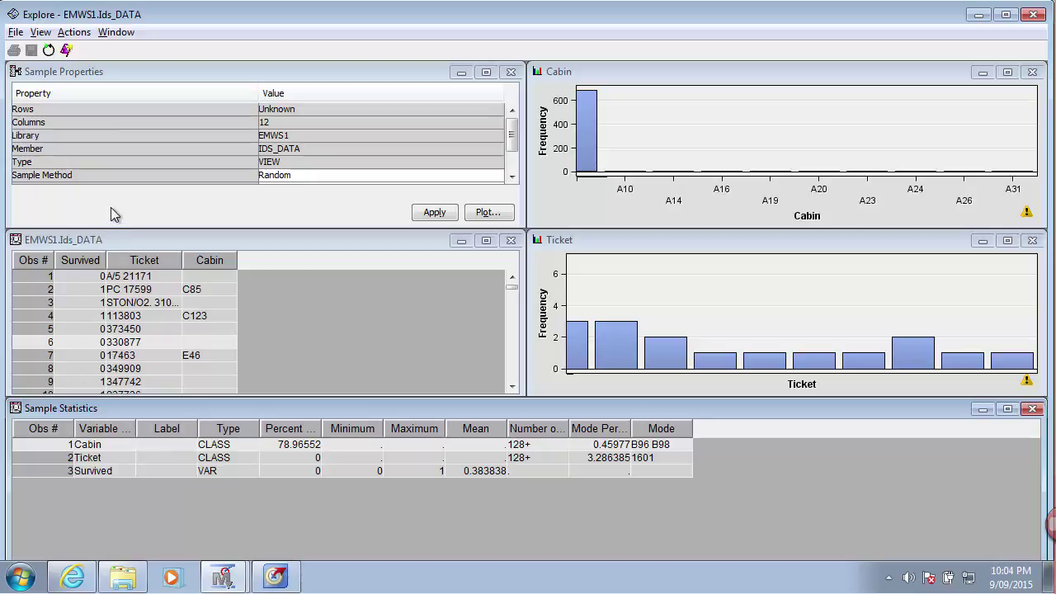
double_click(211, 241)
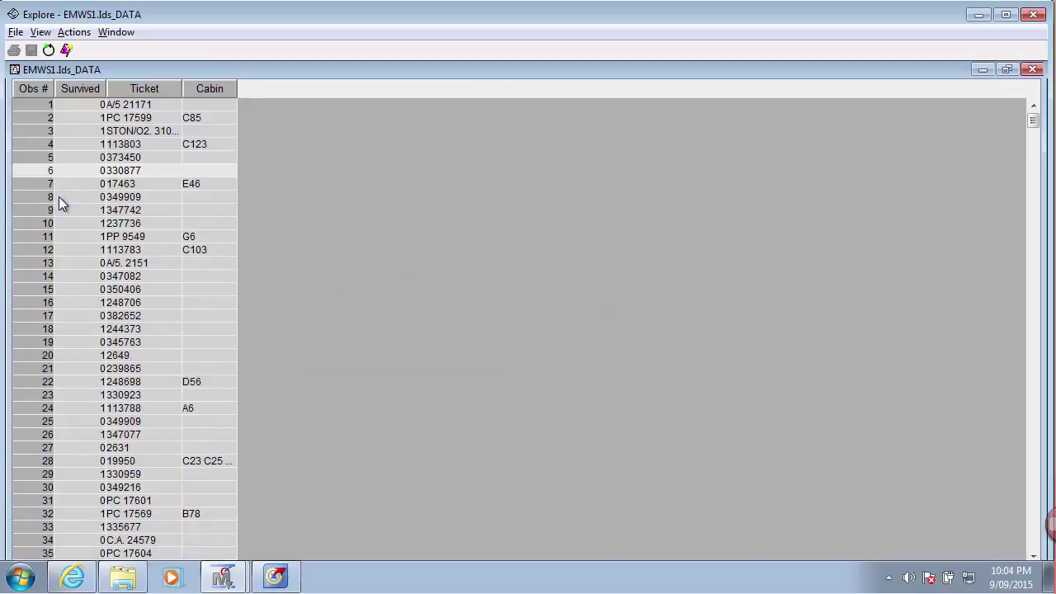
Step: Review sample ticket and cabin values, such as 1PC 17599 in C85, then close Explore
click(137, 105)
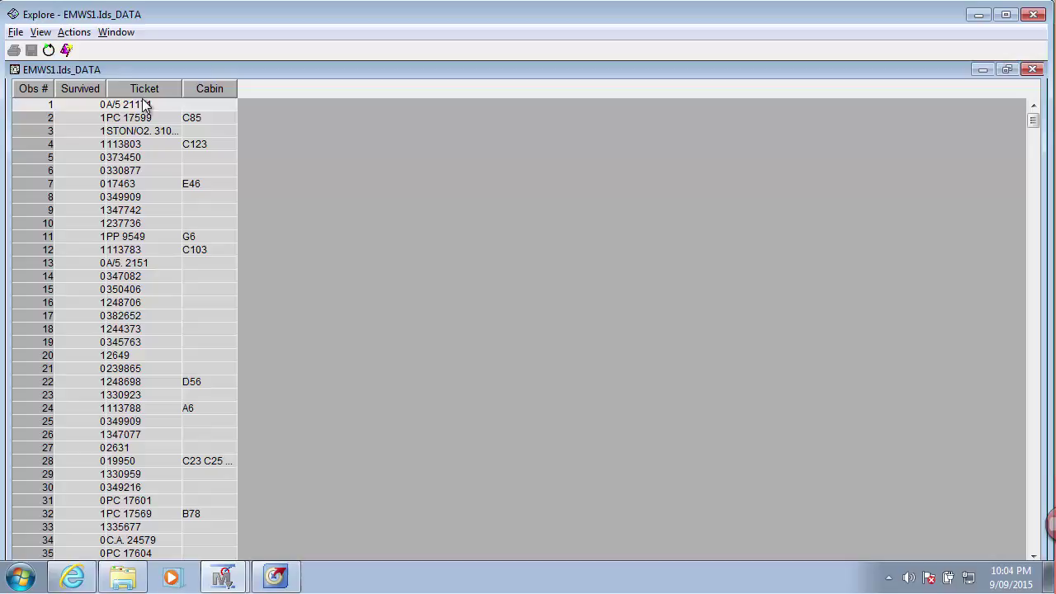
click(146, 320)
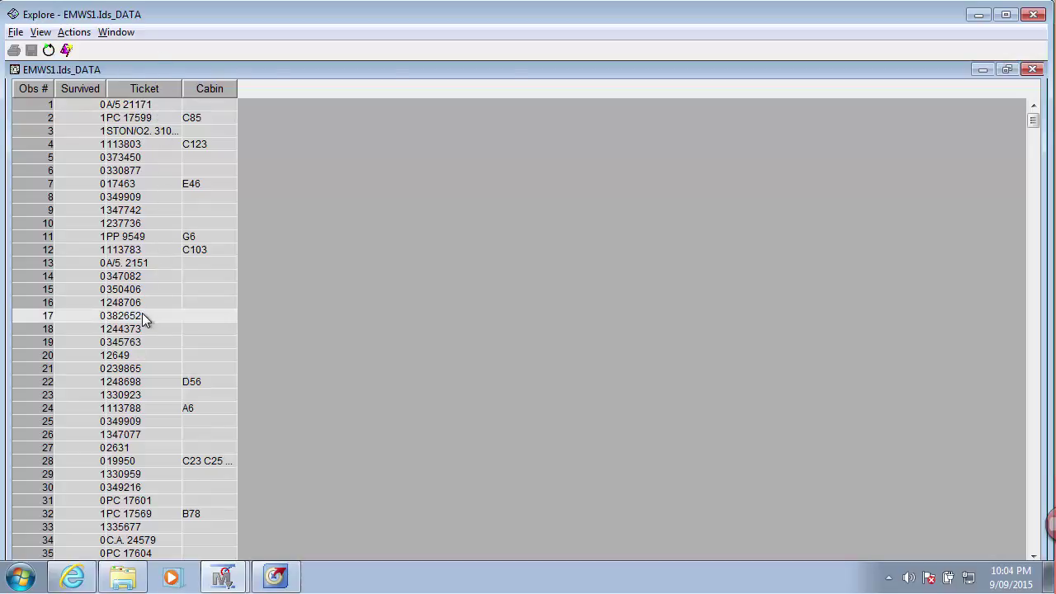
click(116, 106)
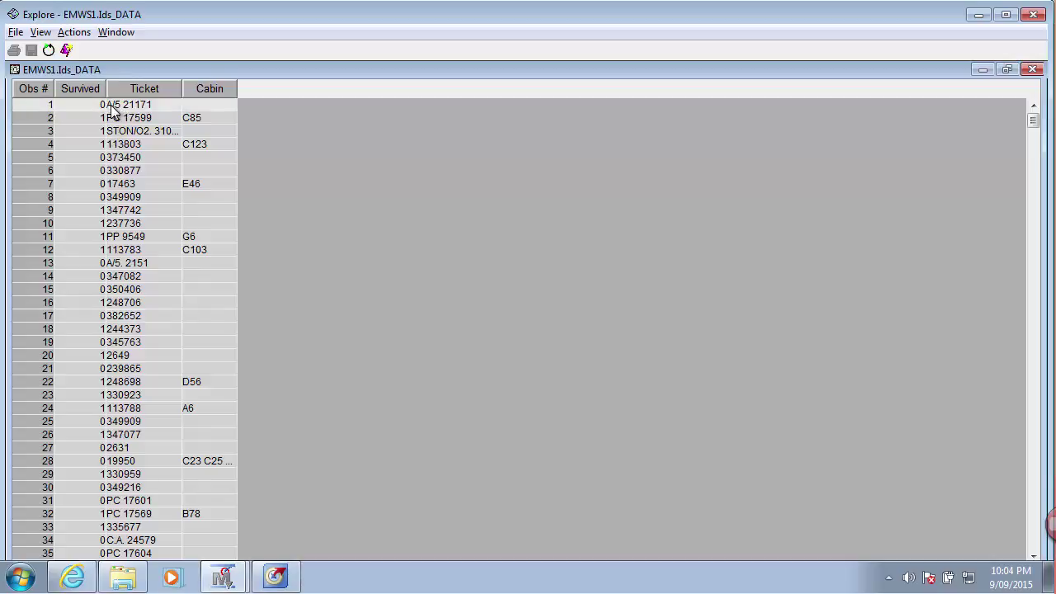
click(152, 143)
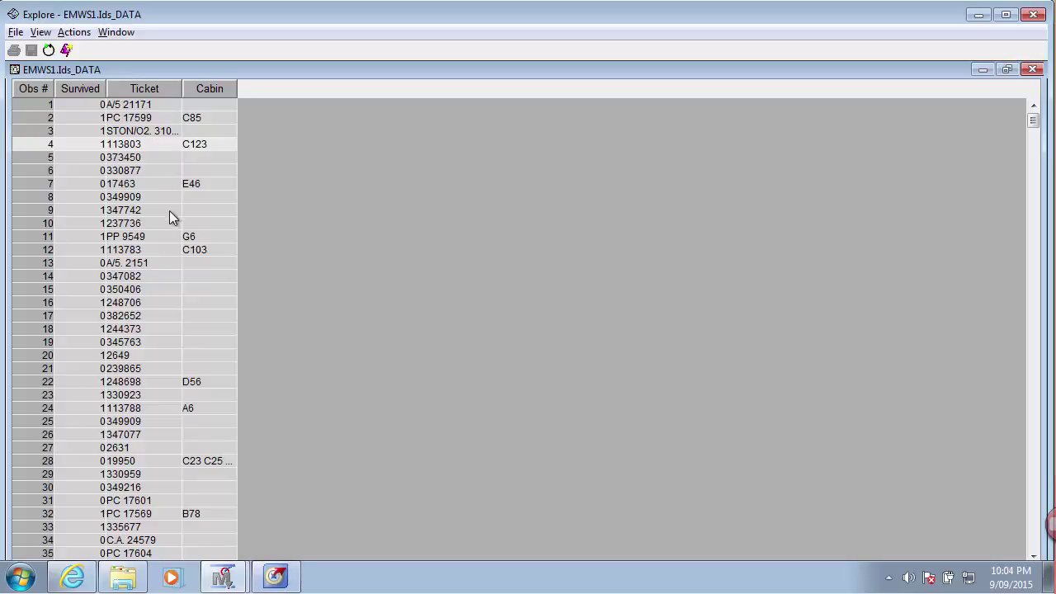
click(206, 119)
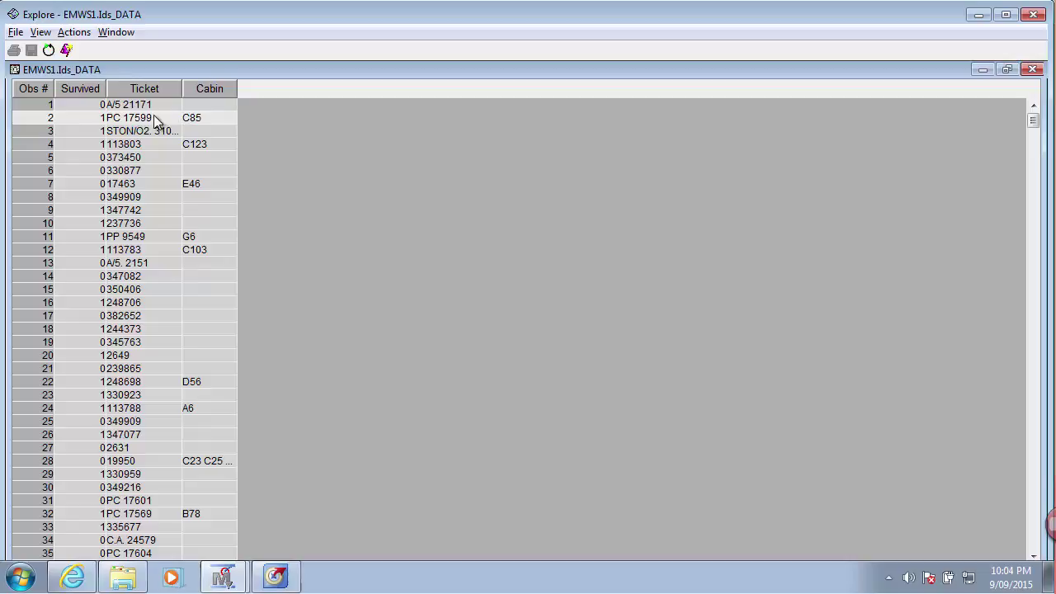
click(196, 129)
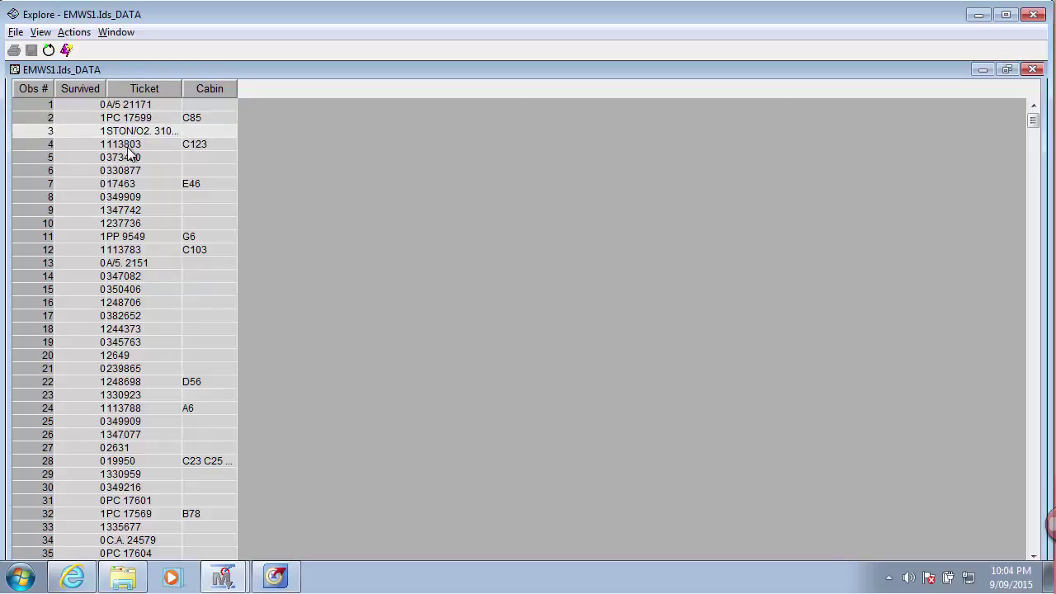
scroll(150, 324, down, 9)
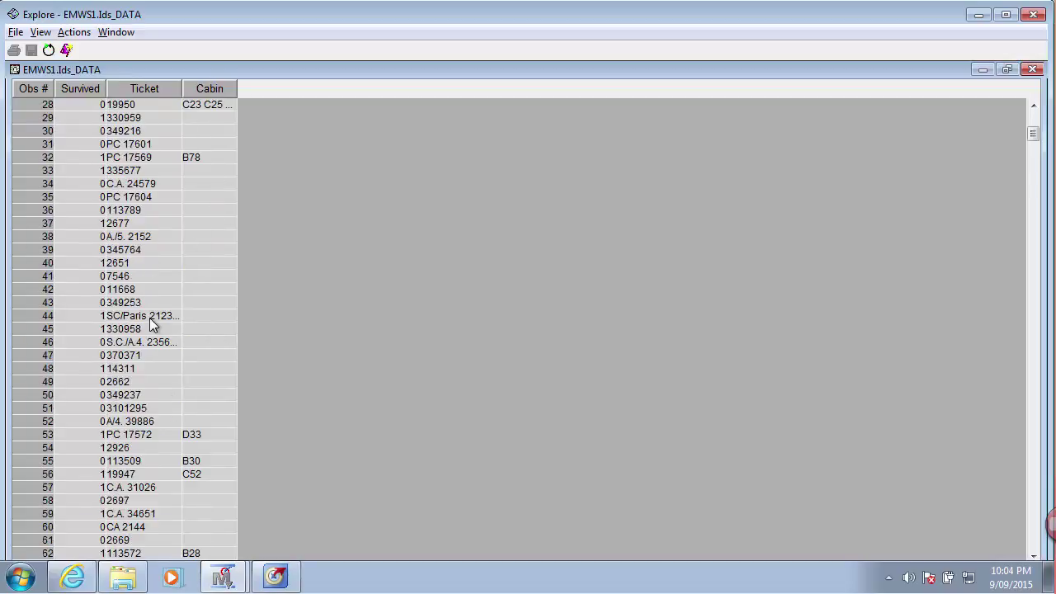
scroll(150, 323, up, 9)
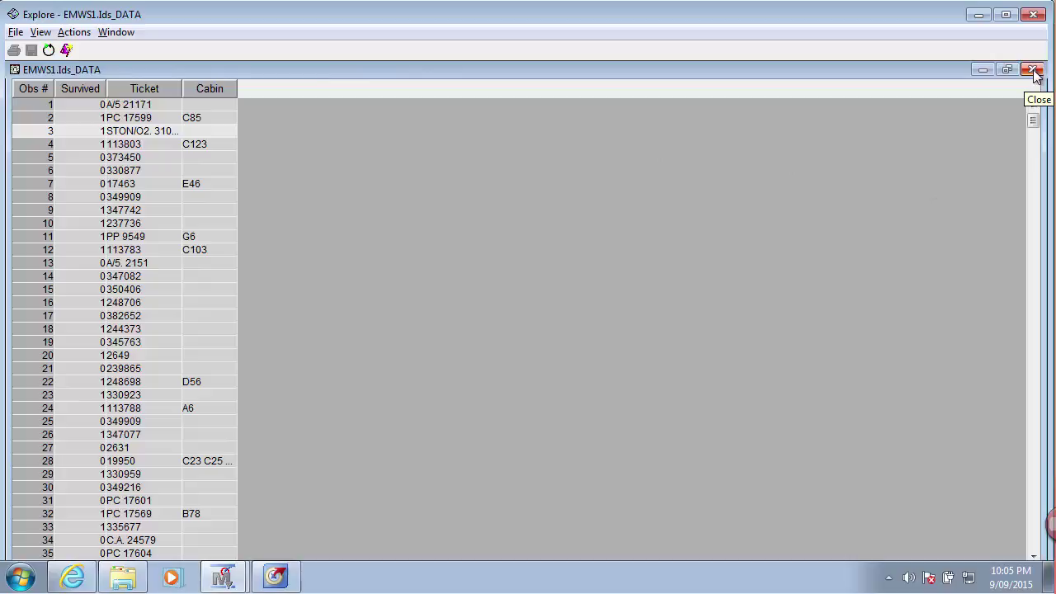
click(1033, 16)
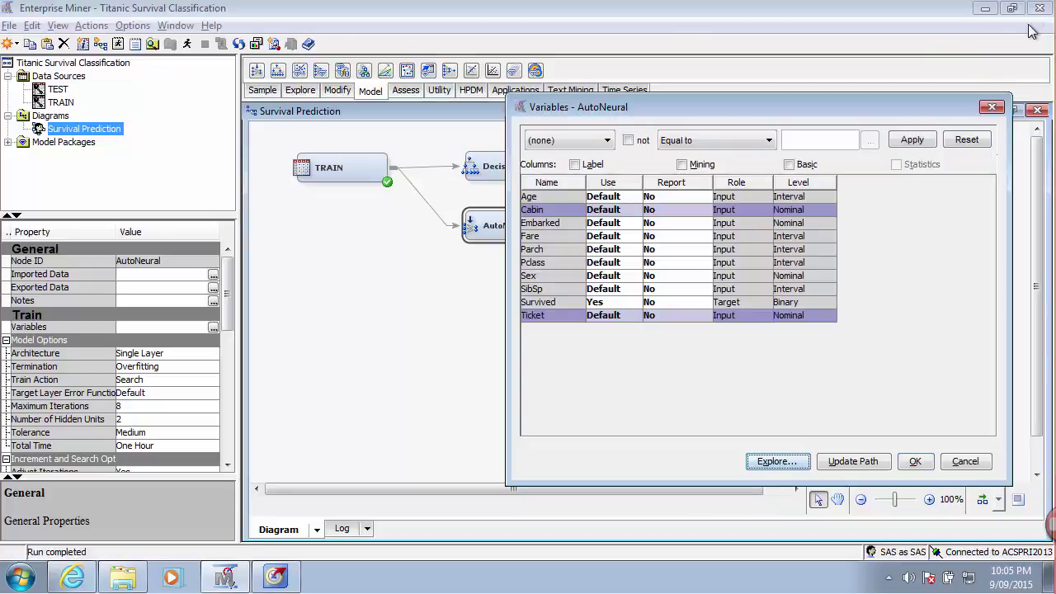
Step: Set Use to No for Cabin and Ticket in the AutoNeural variables and confirm
click(635, 211)
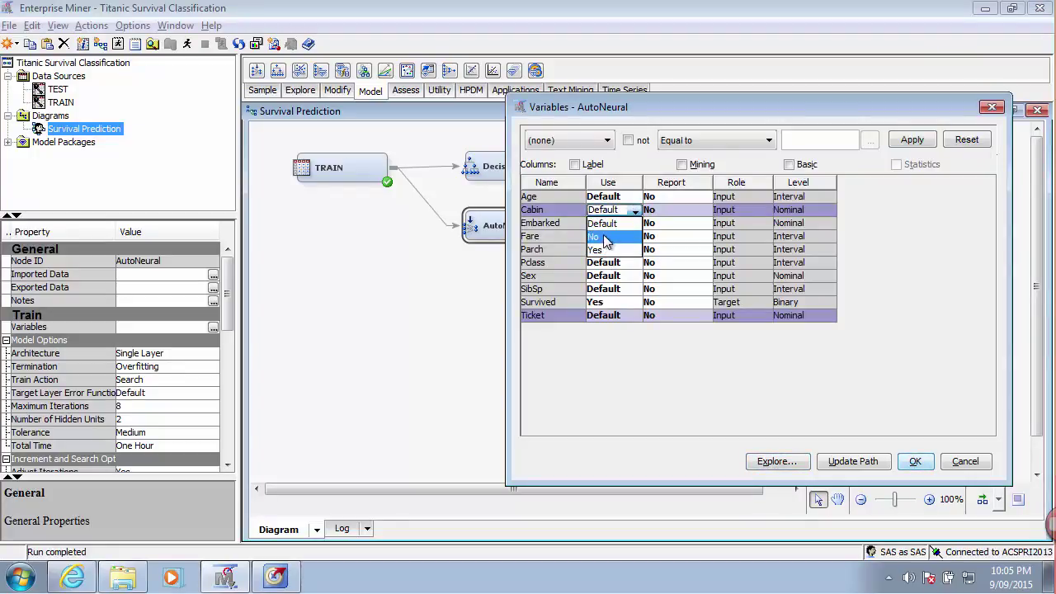
click(607, 237)
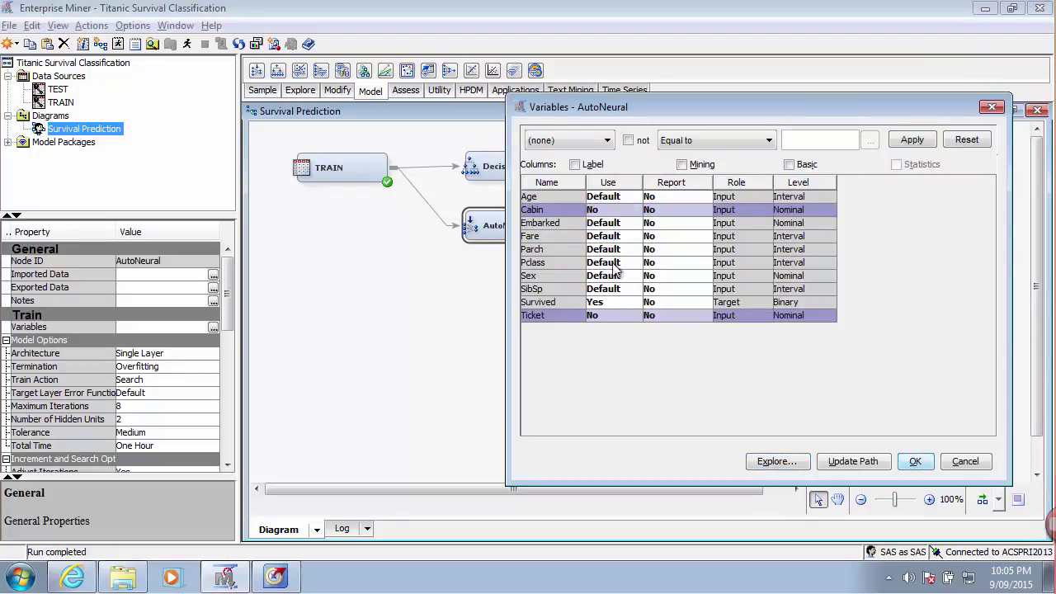
click(555, 306)
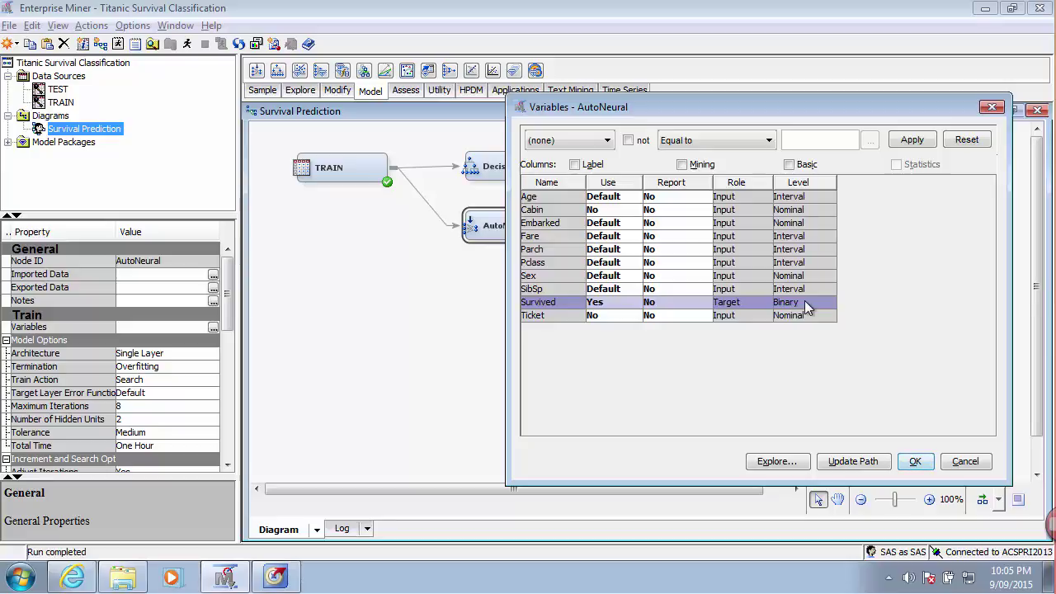
click(916, 462)
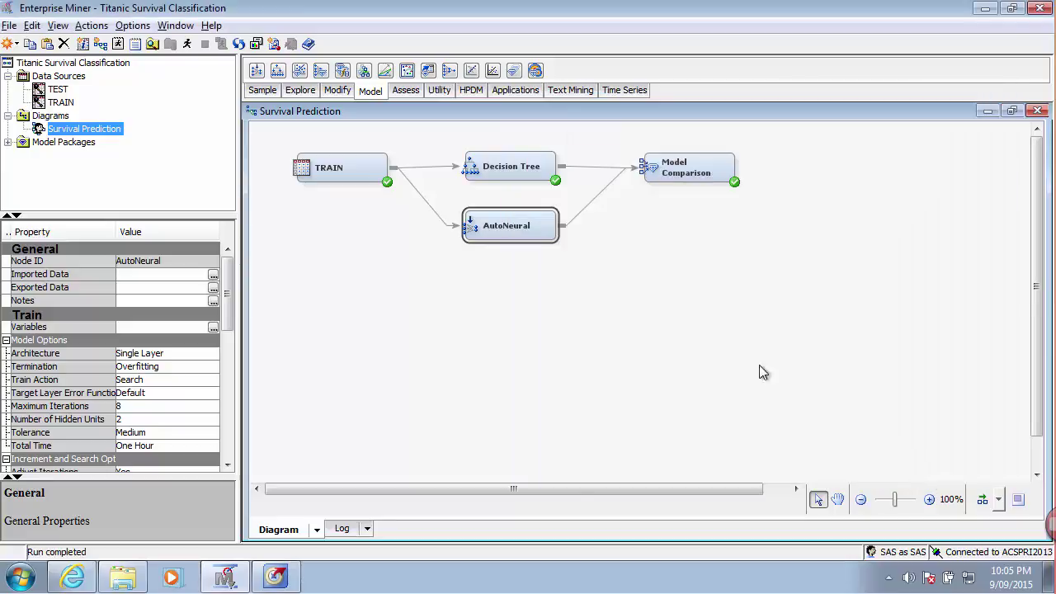
click(347, 168)
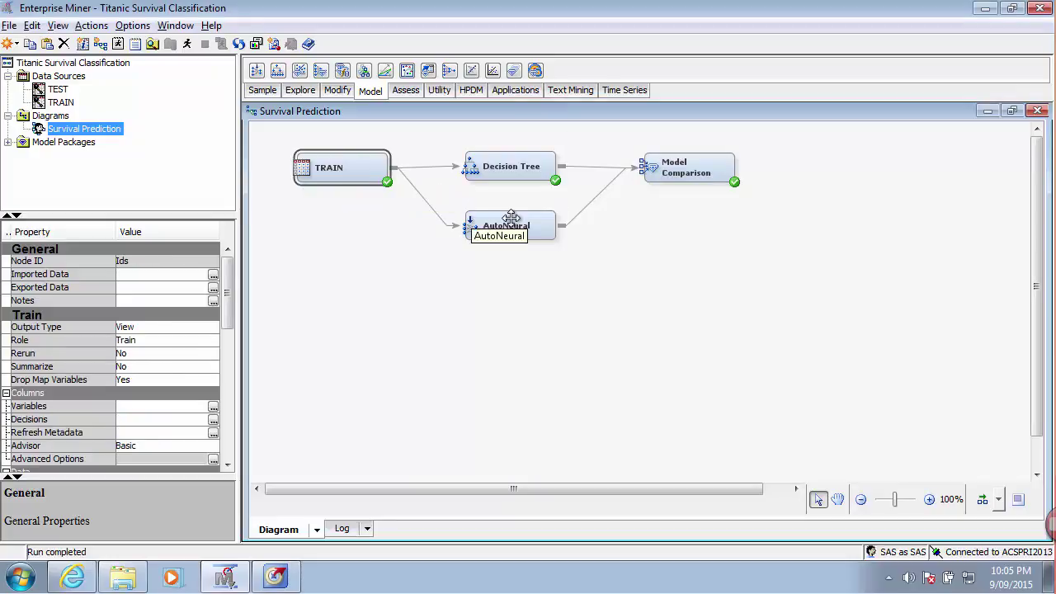
right_click(343, 167)
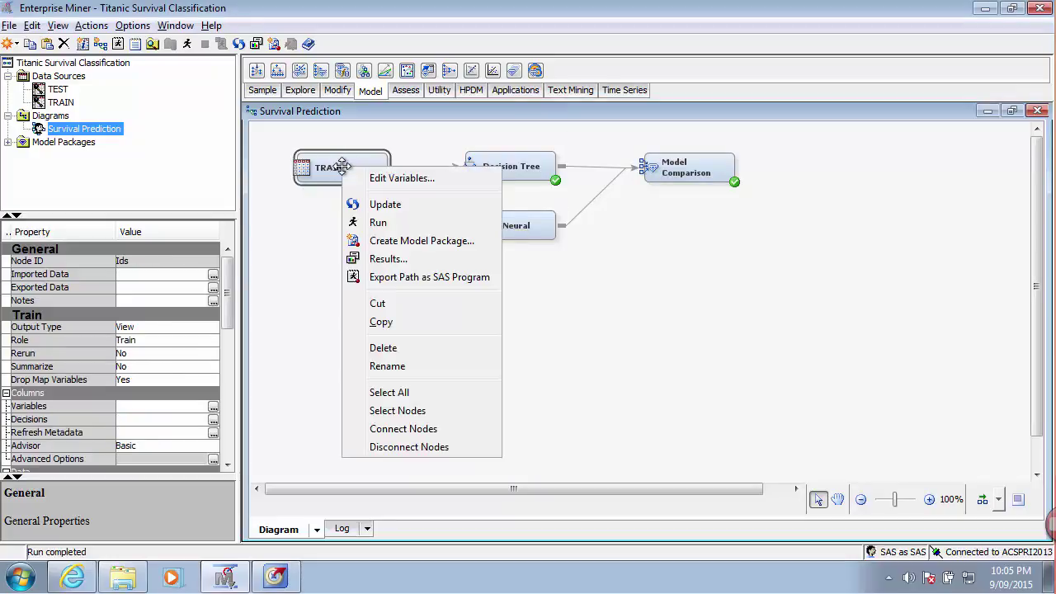
click(392, 182)
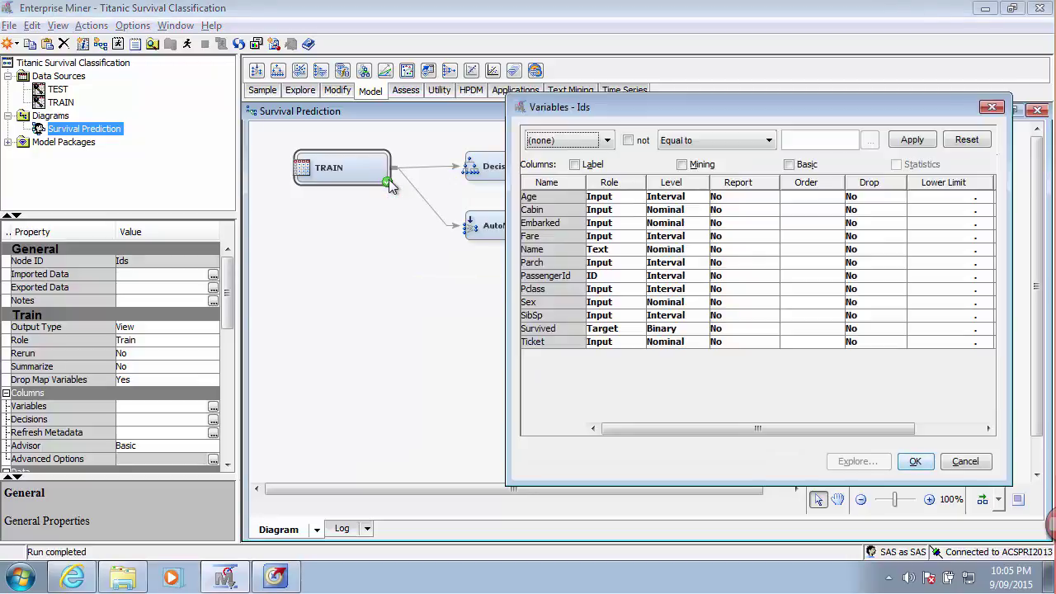
click(551, 330)
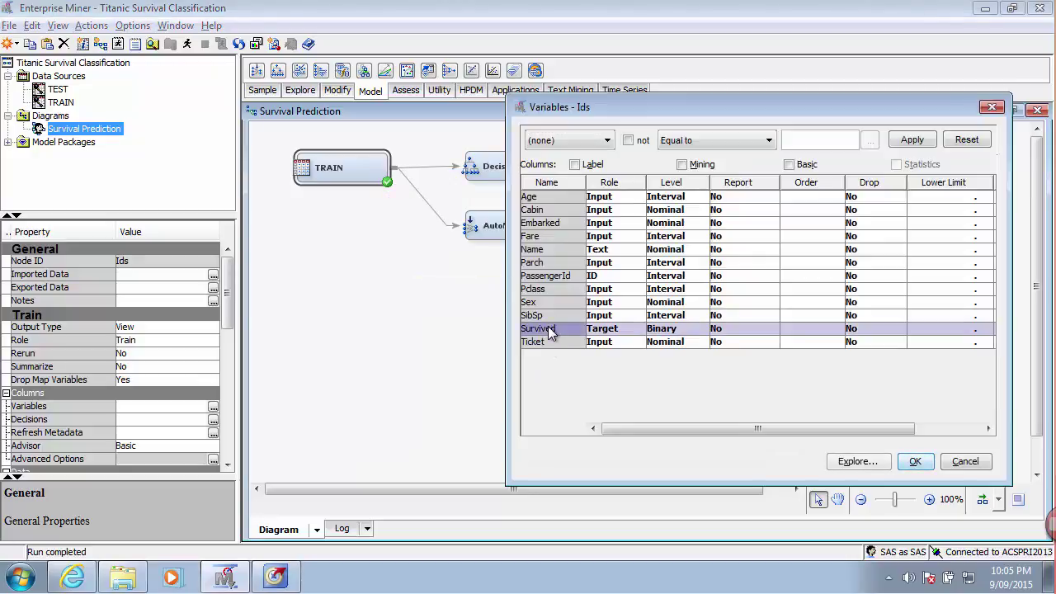
click(681, 334)
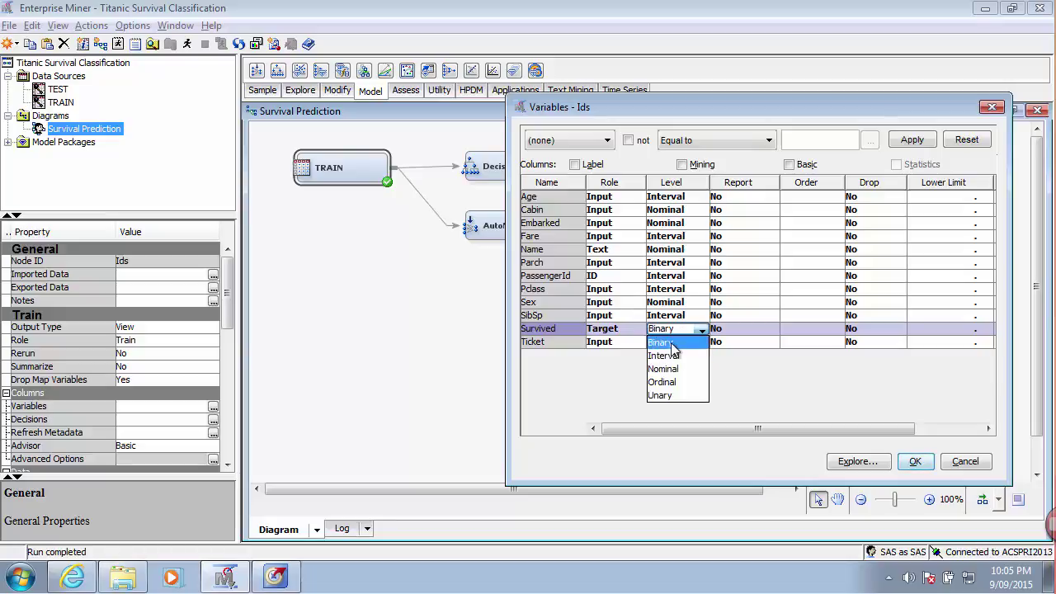
click(671, 343)
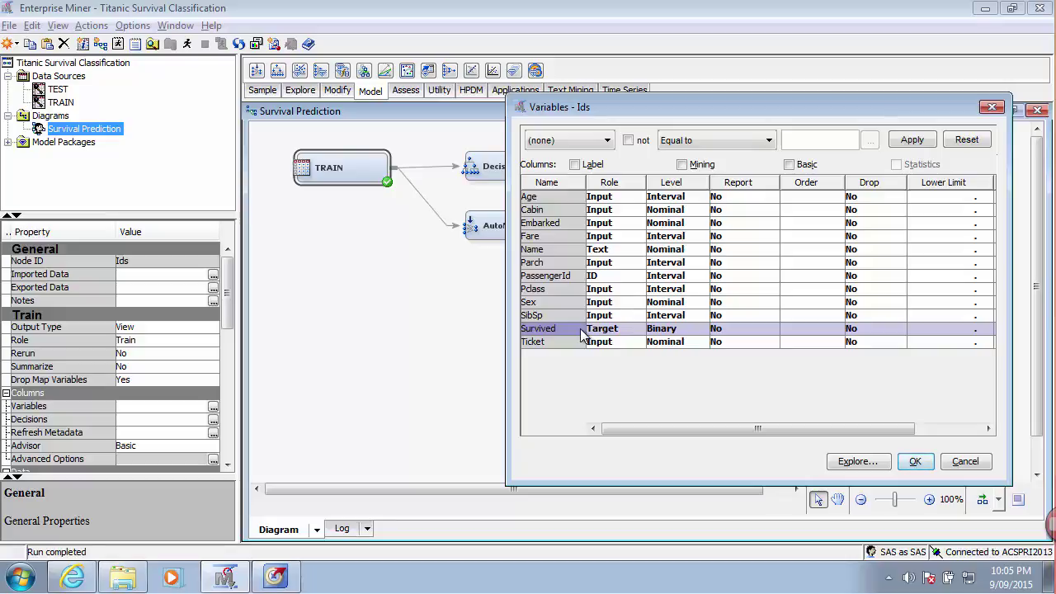
click(919, 464)
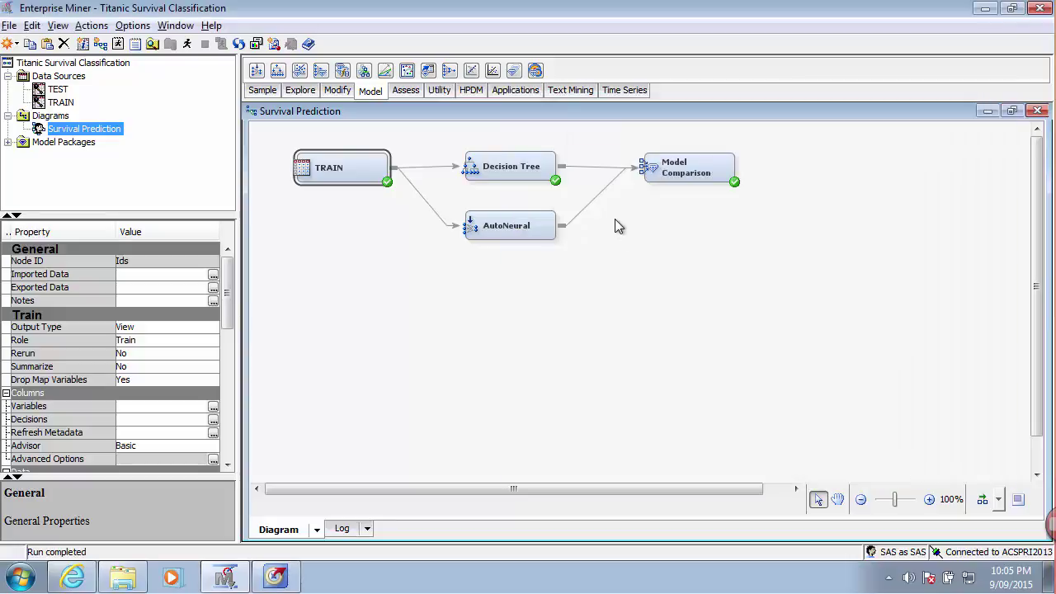
Step: Run the Model Comparison path and view results: AutoNeural selected at 0.156 versus 0.168
right_click(675, 168)
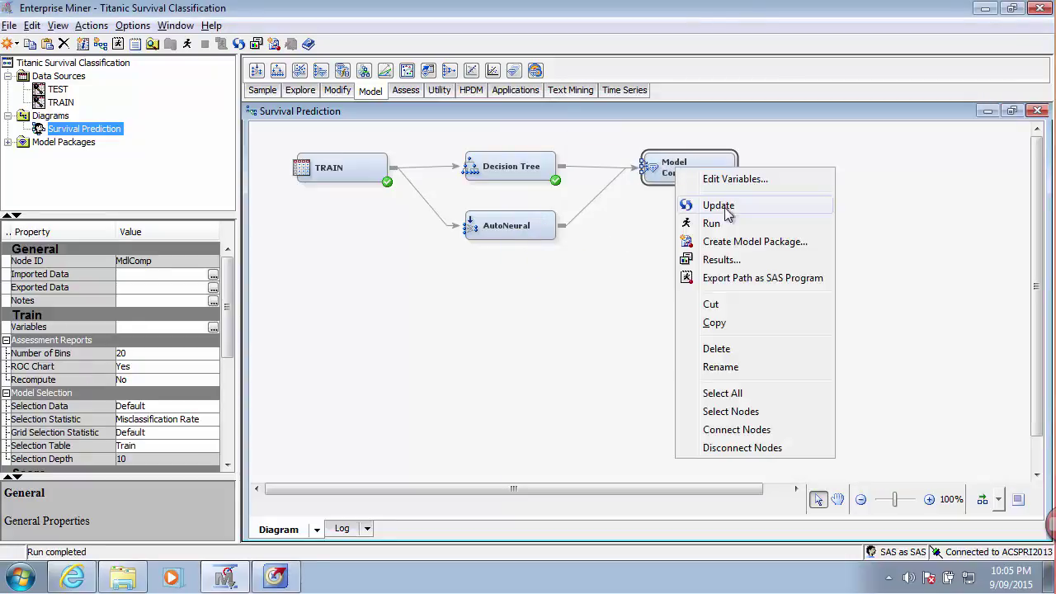
click(729, 225)
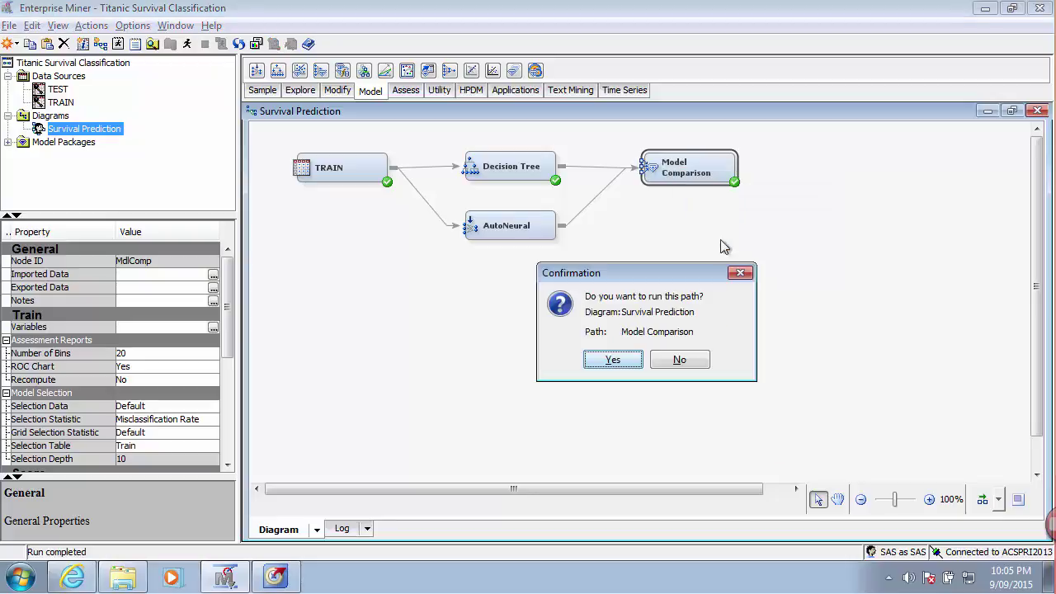
click(631, 362)
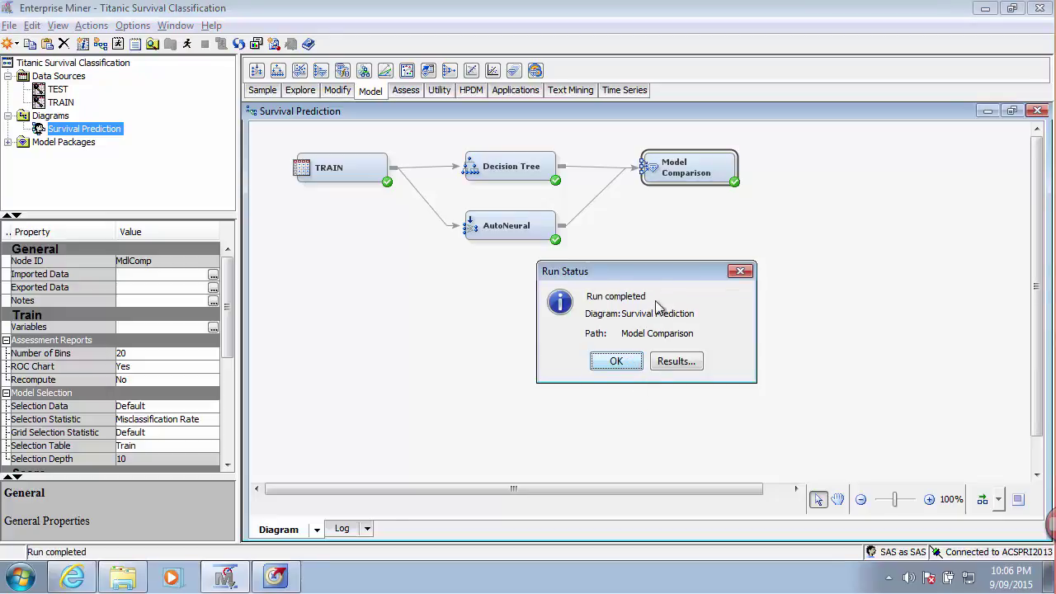
click(678, 361)
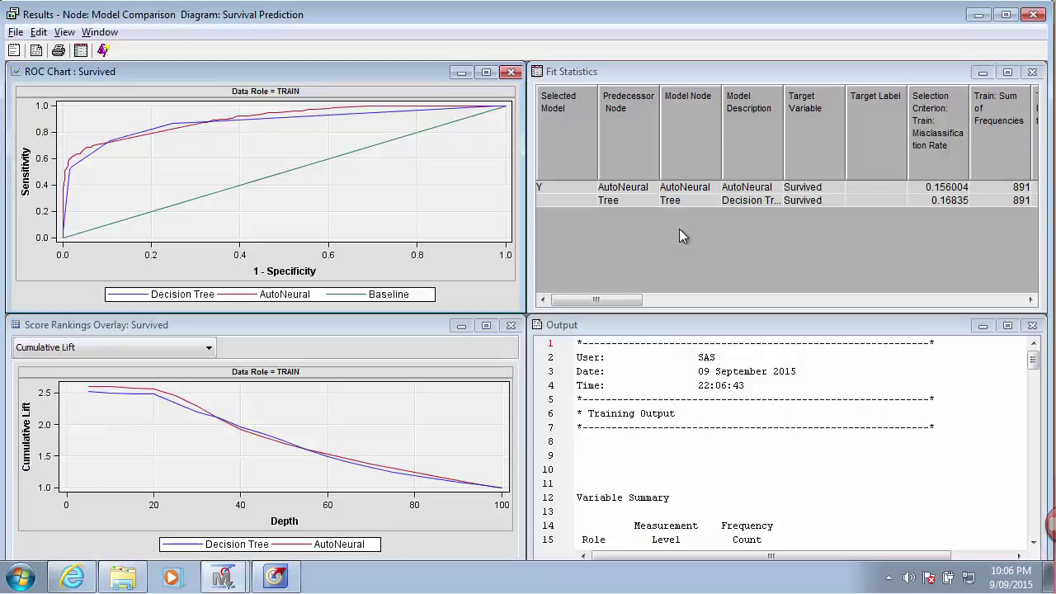
Step: Maximize Fit Statistics and sort ascending by Selection Criterion, putting AutoNeural's 0.156004 first
double_click(682, 76)
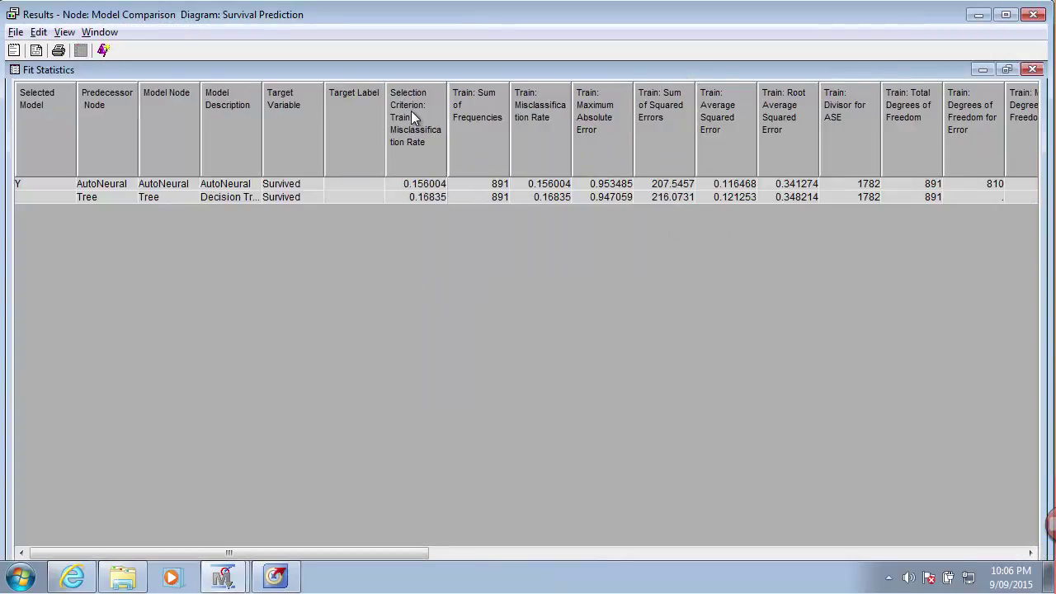
click(411, 110)
click(411, 111)
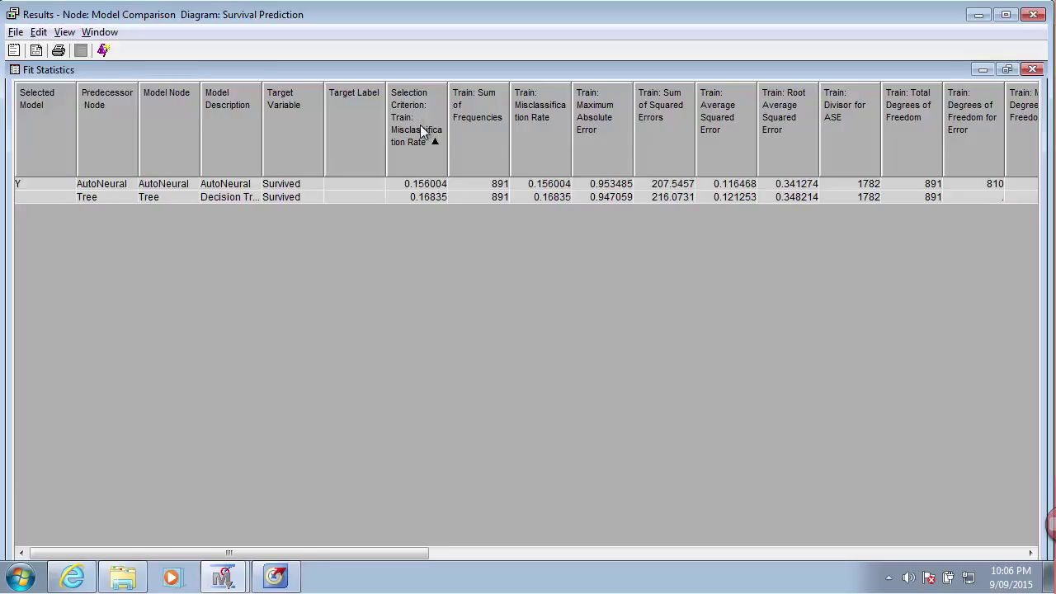